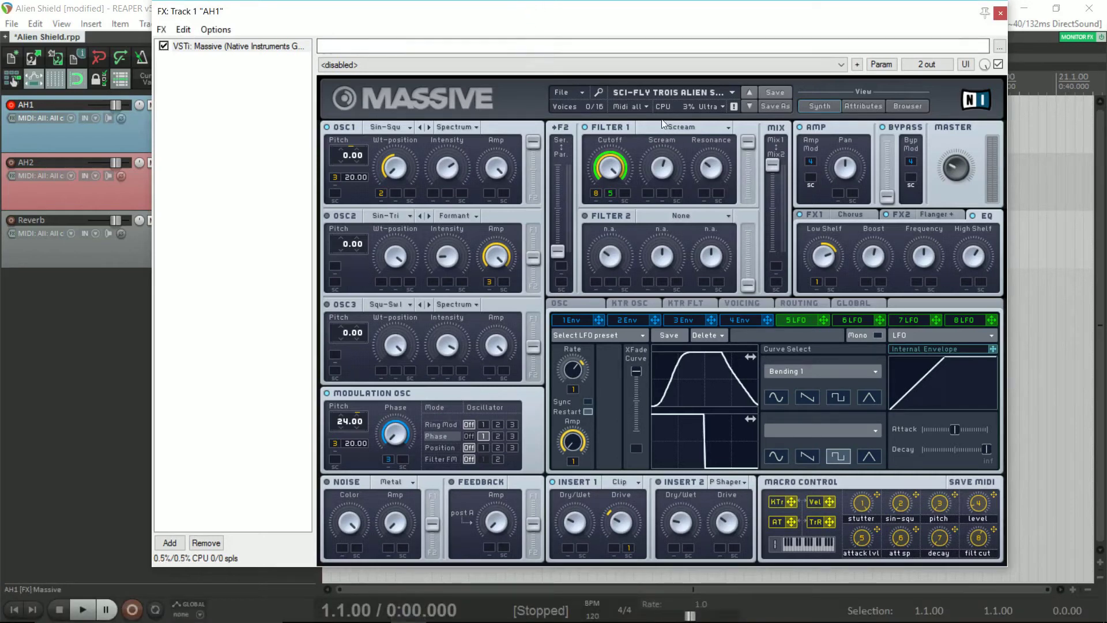
Display envelope 3 and start a new, empty sound.
left_click(691, 319)
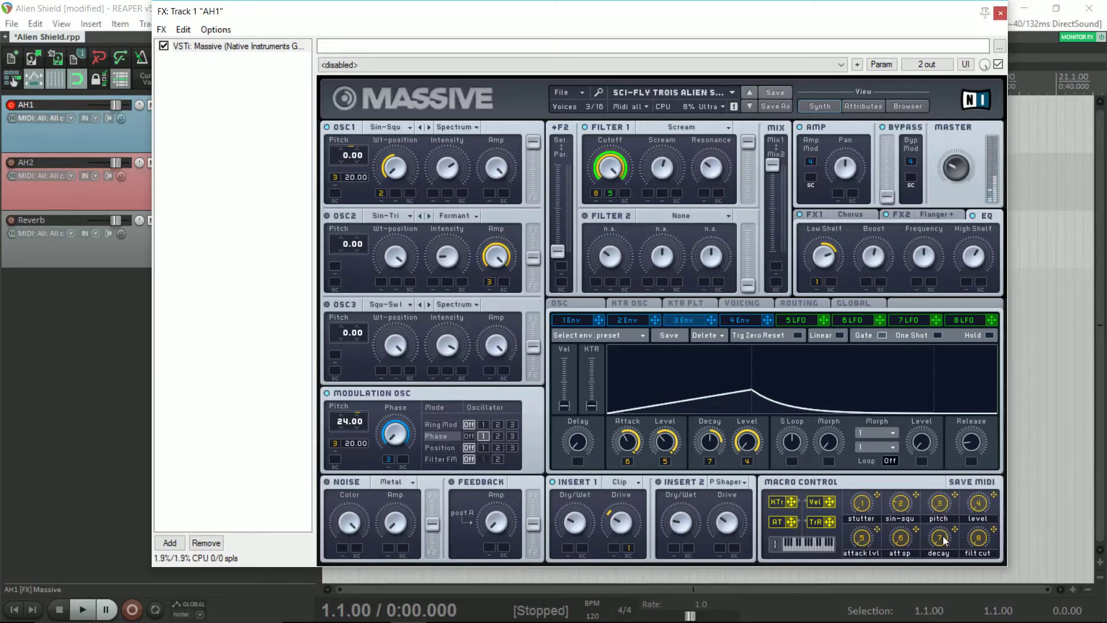
left_click(581, 92)
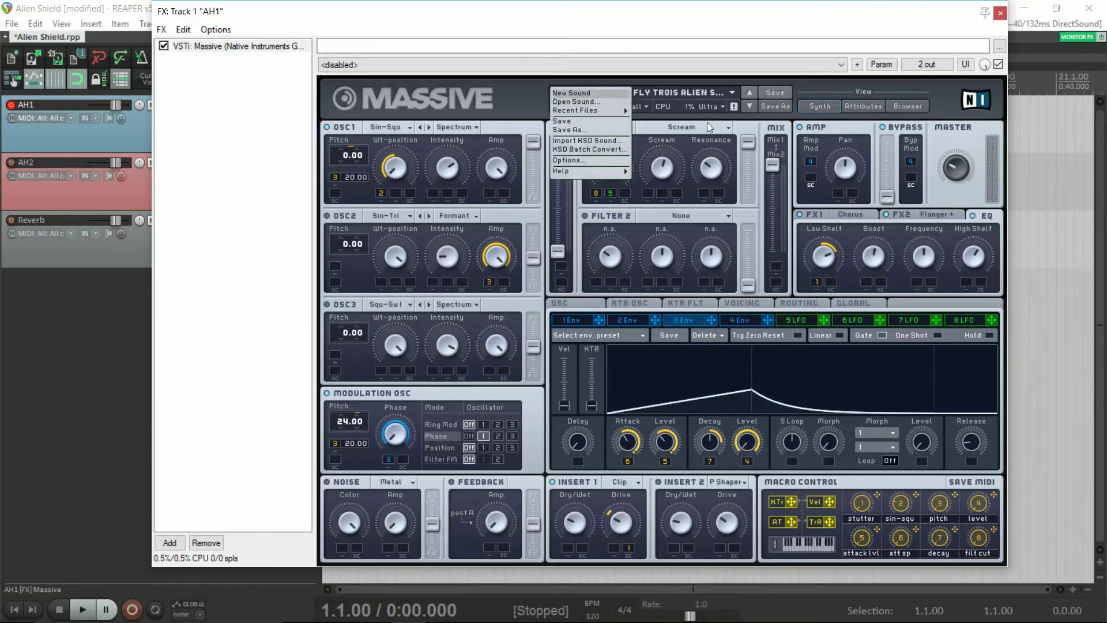
left_click(583, 94)
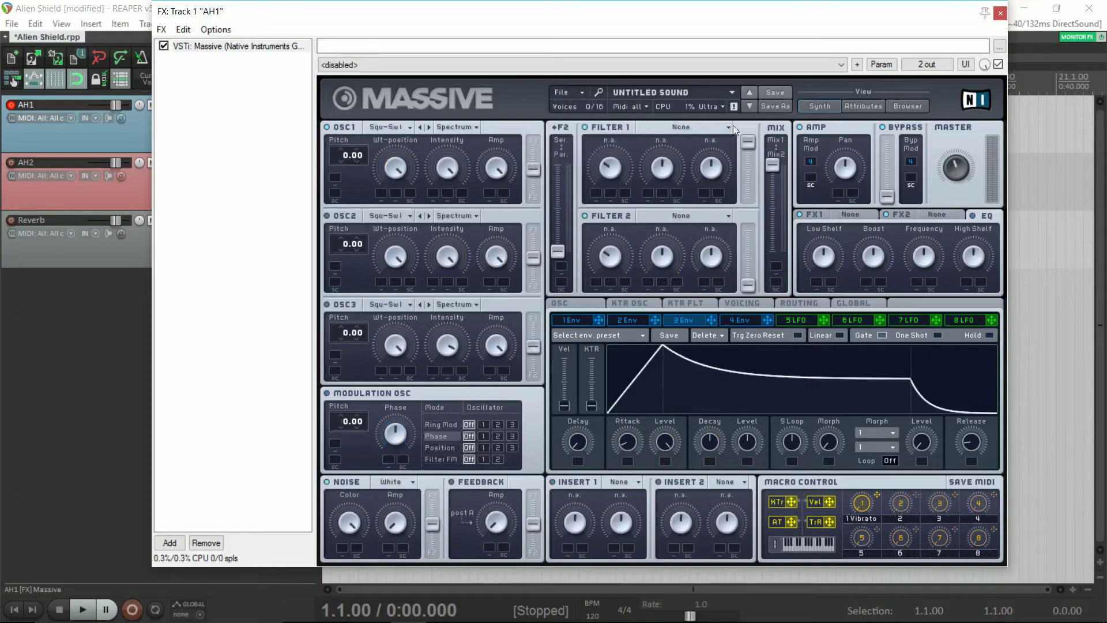
Set OSC1 to the Sin-Square wavetable and lower its intensity.
left_click(398, 127)
left_click(472, 171)
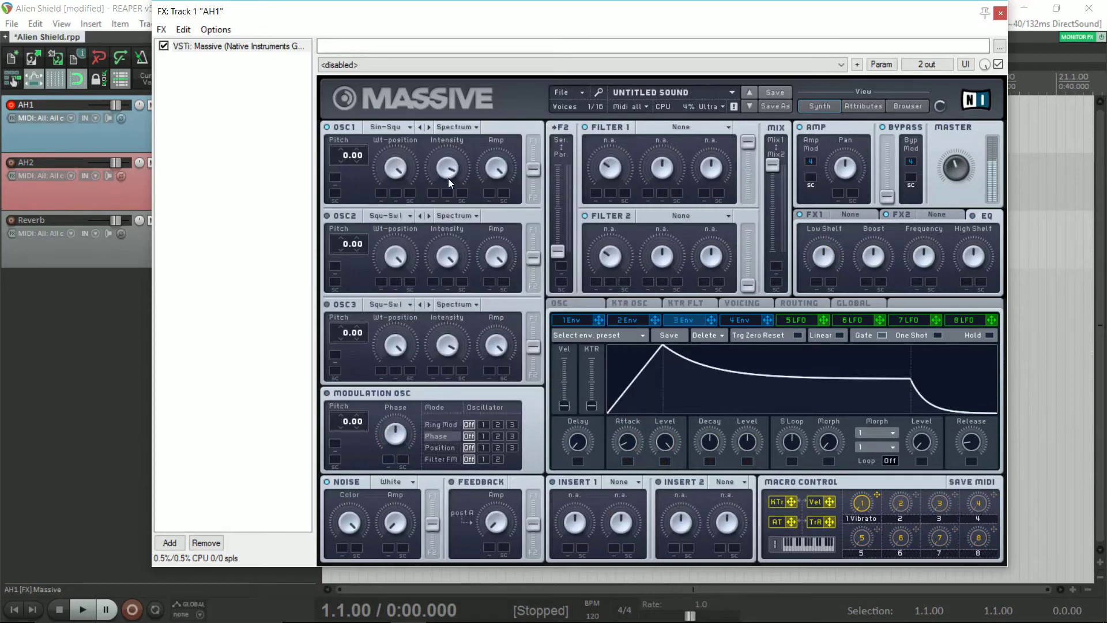
left_click_drag(448, 178, 452, 209)
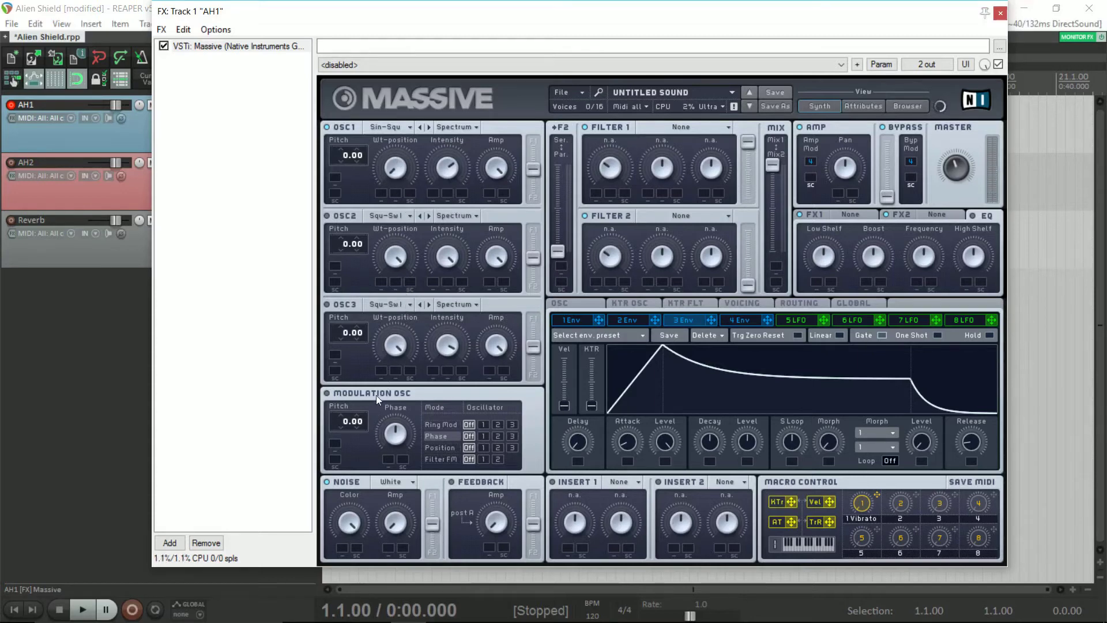
Route the modulation oscillator's phase modulation to oscillator 1 at pitch 24.00, with envelope 3 fully modulating the phase amount.
left_click(483, 435)
left_click_drag(389, 464, 388, 461)
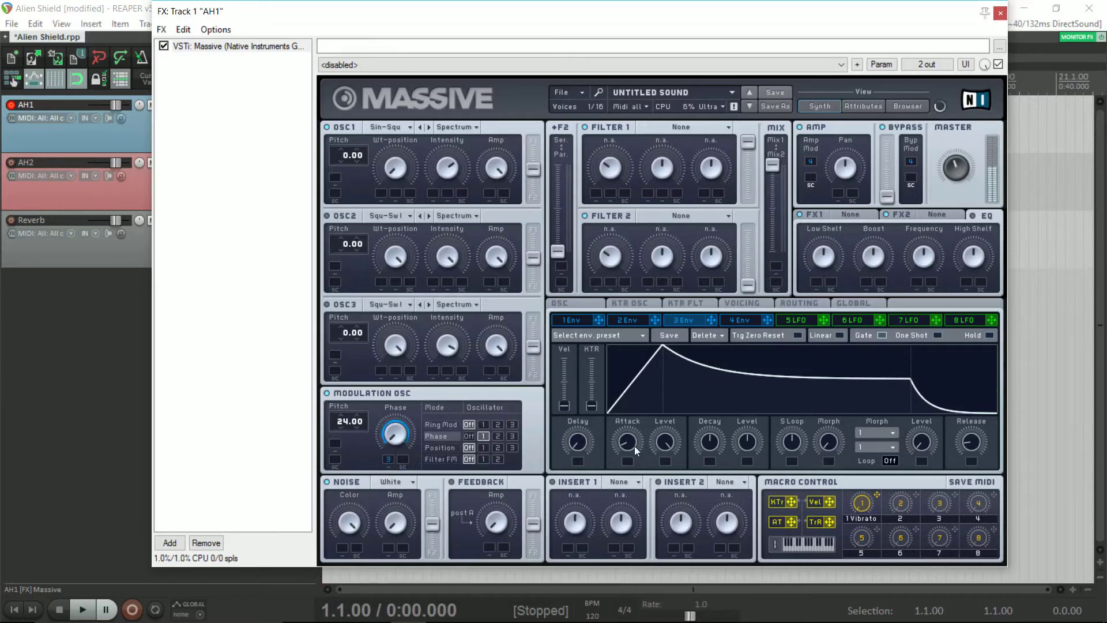
Shape envelope 3 with a slower attack, a reduced attack level and a decay level of zero.
left_click_drag(627, 443, 630, 406)
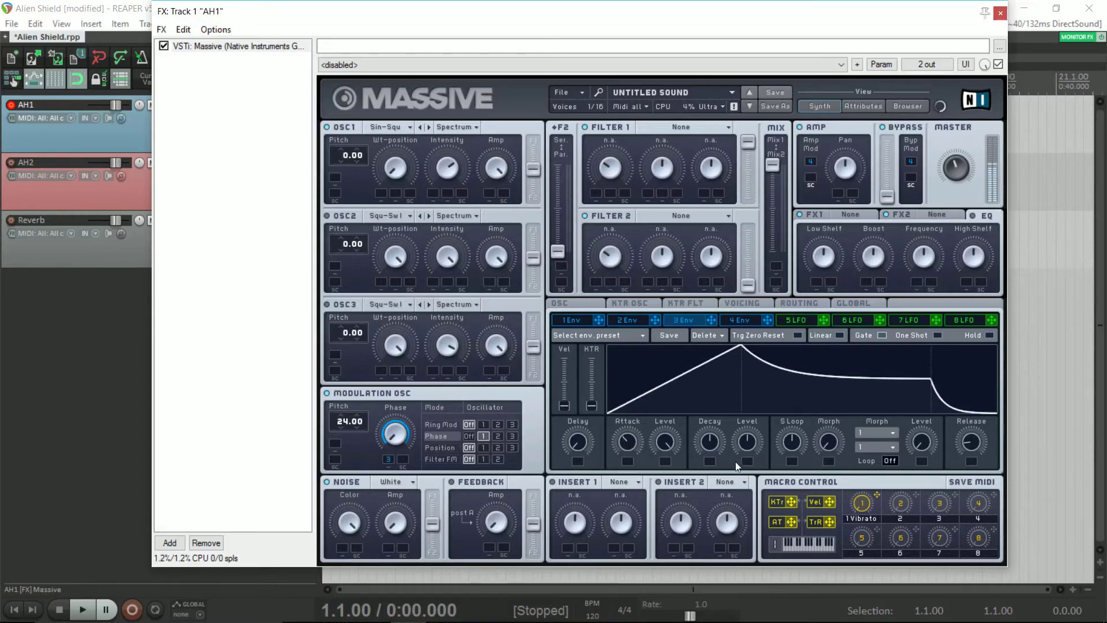
left_click_drag(665, 441, 665, 510)
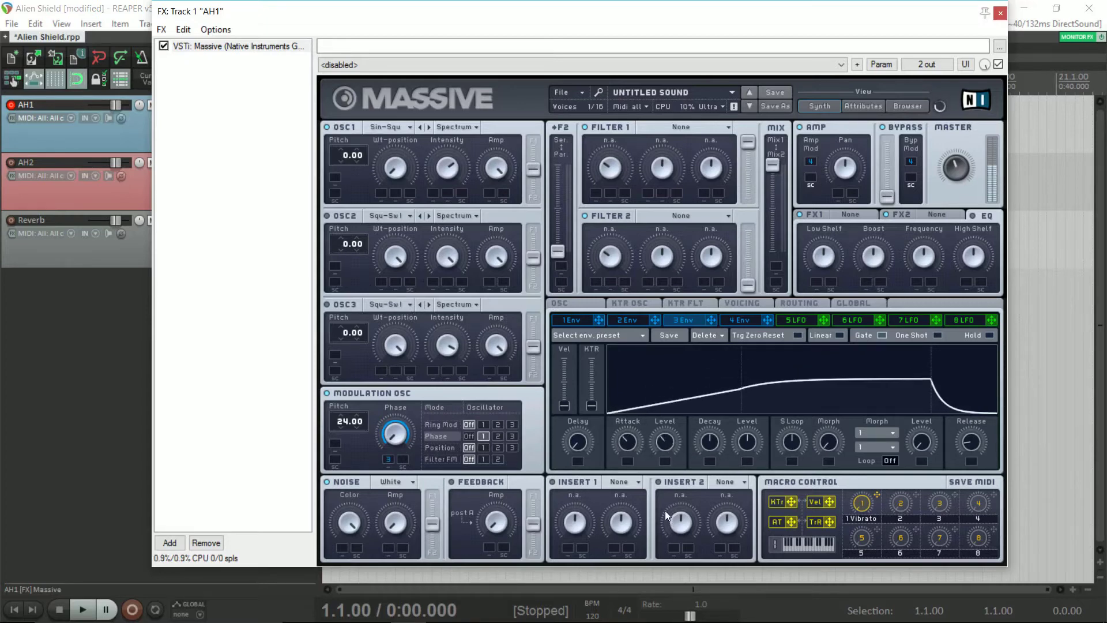
left_click_drag(746, 441, 755, 524)
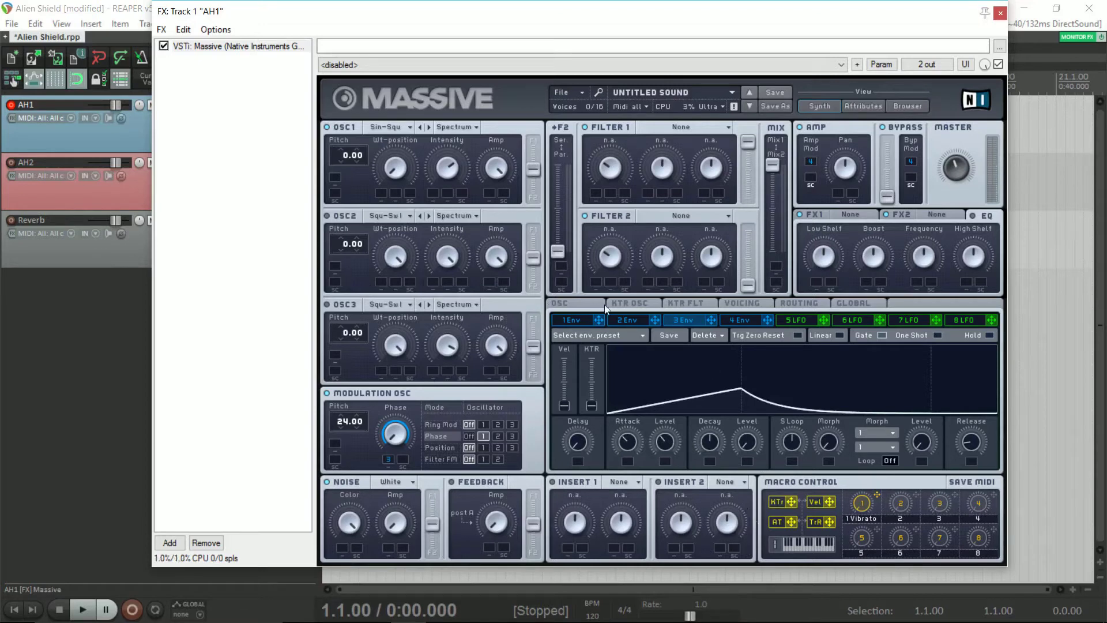
Set the unisono to 3 voices with a slight pitch cutoff spread and a full pan position spread.
left_click(577, 303)
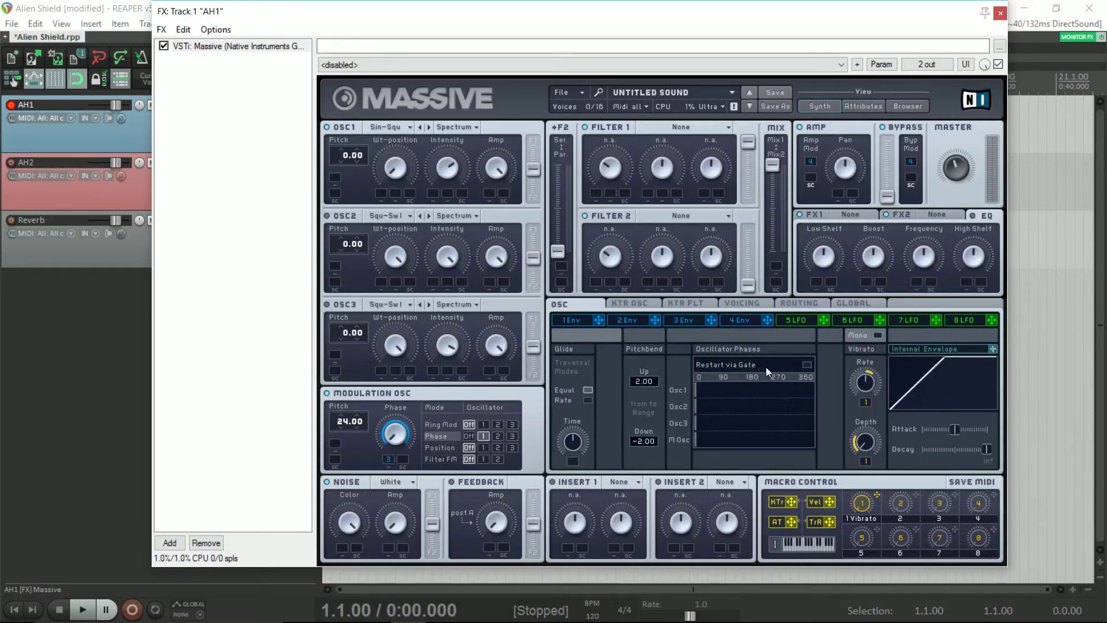
left_click(746, 303)
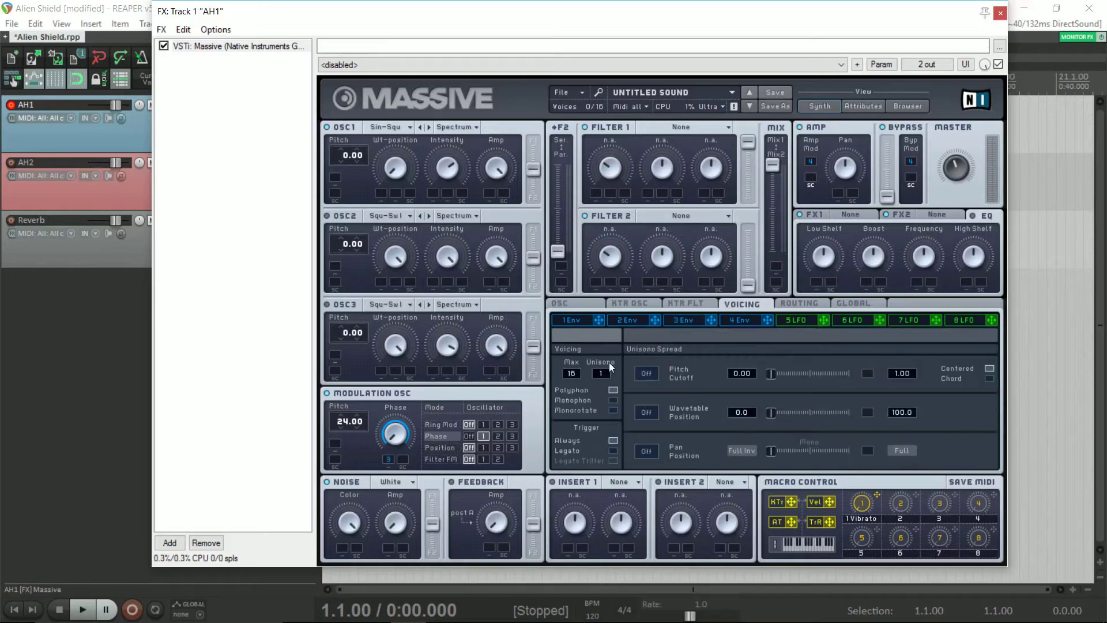
left_click_drag(604, 375, 606, 368)
left_click(646, 373)
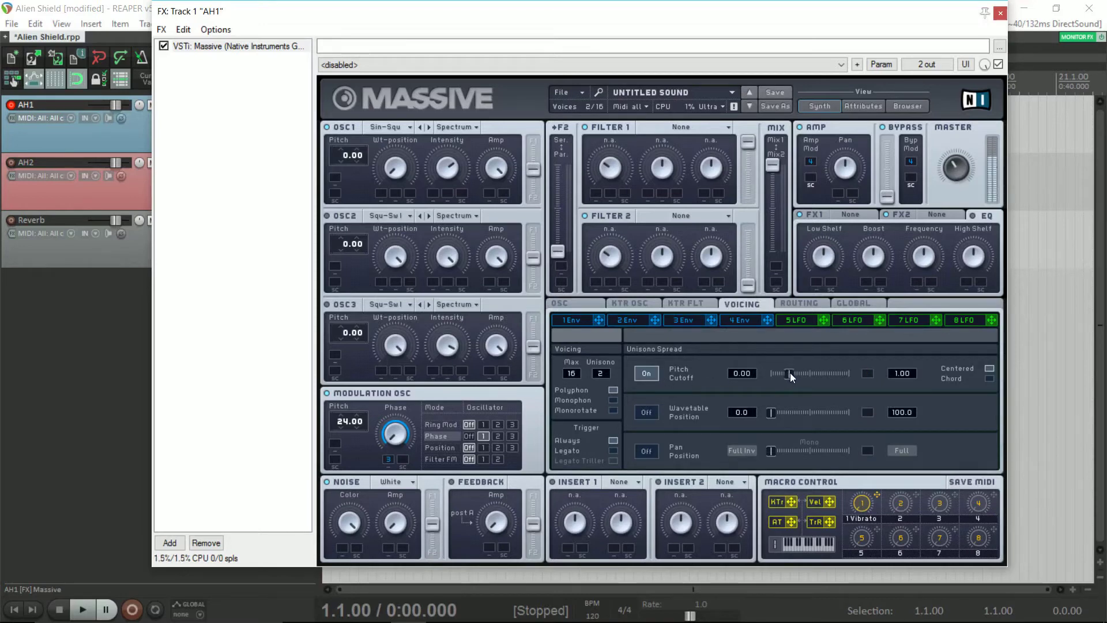
left_click_drag(605, 375, 608, 372)
left_click(646, 451)
left_click_drag(770, 449, 906, 447)
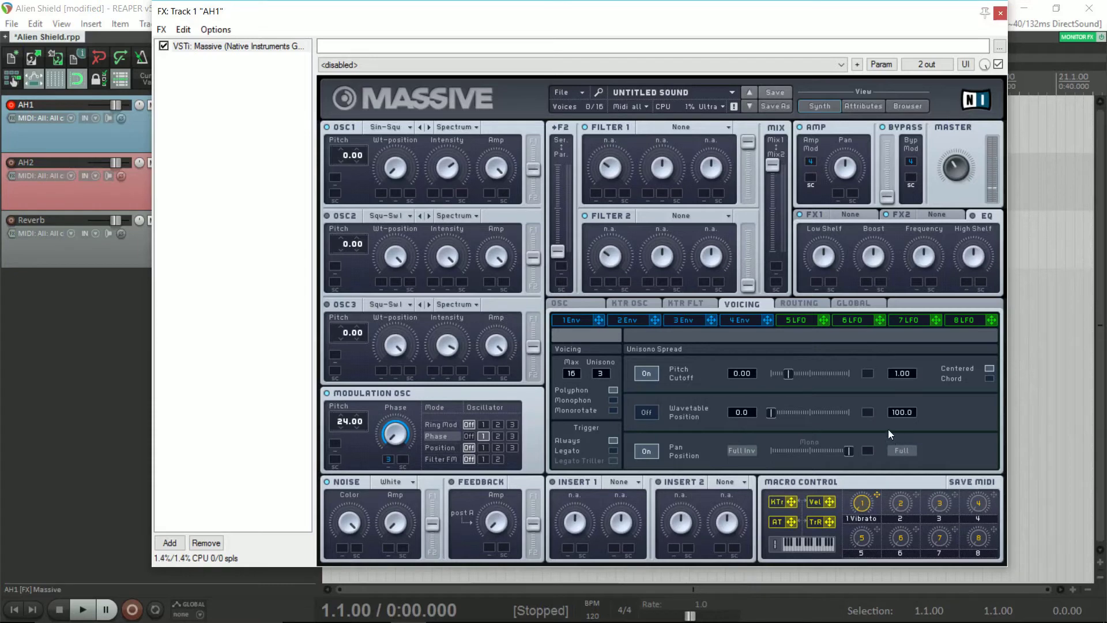
Set Filter 1 to Scream with its cutoff fully open and a slightly lower resonance.
left_click(673, 126)
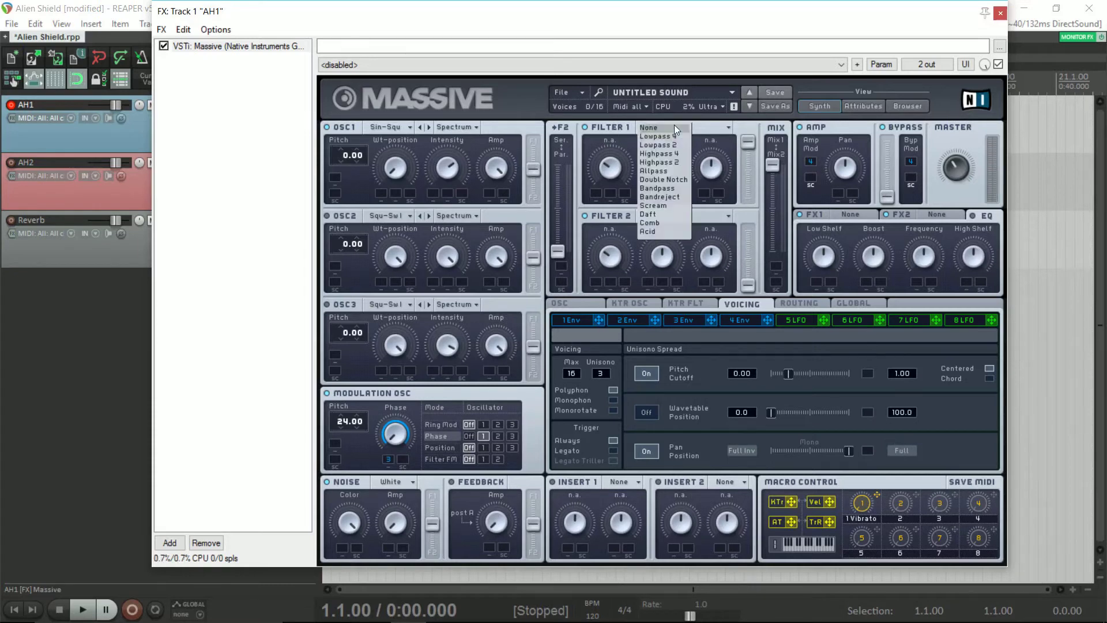
left_click(672, 204)
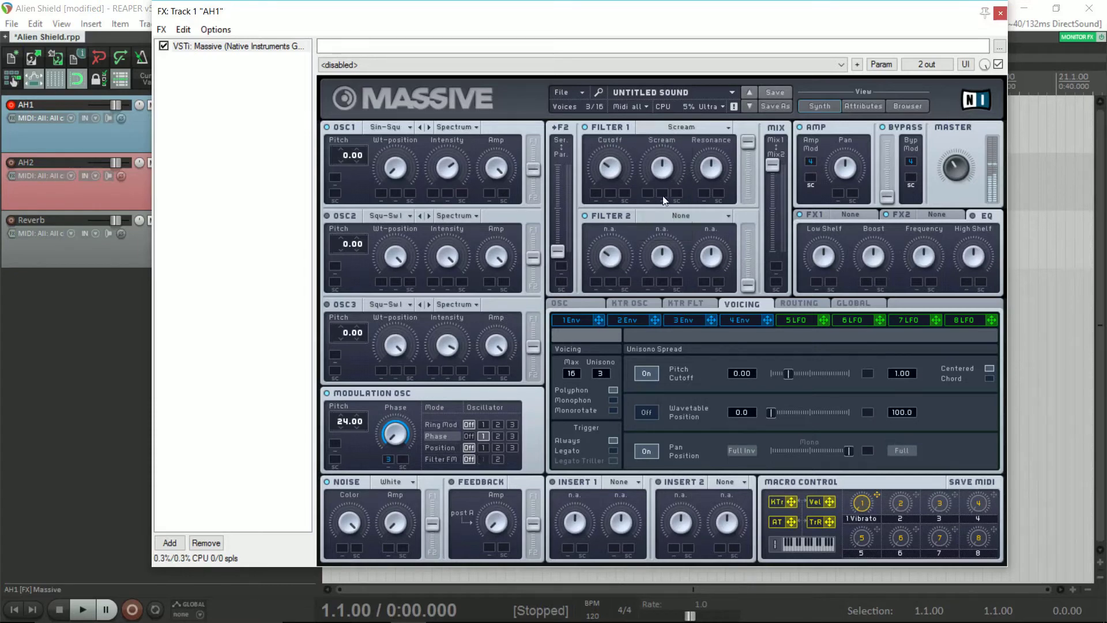
left_click_drag(710, 166, 711, 178)
Assign macro 2 to OSC1's wavetable position and macro 3, named pitch, to the OSC1 and modulation oscillator pitches at 20.00.
left_click_drag(914, 490, 385, 197)
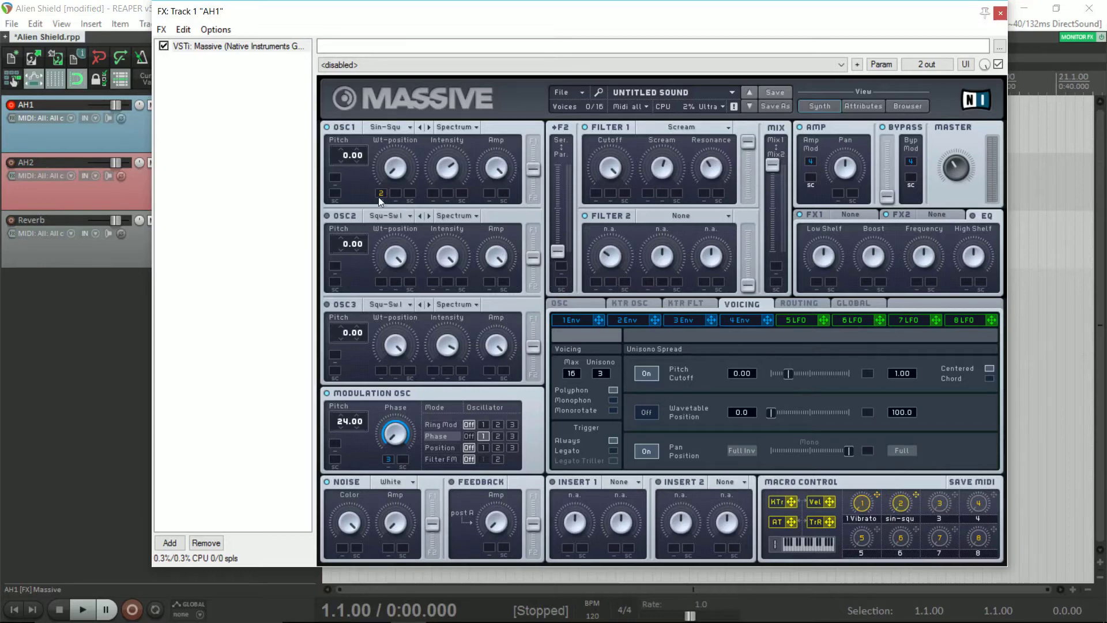
left_click_drag(379, 196, 385, 181)
type("pitch")
left_click_drag(954, 495, 336, 175)
left_click_drag(955, 497, 336, 447)
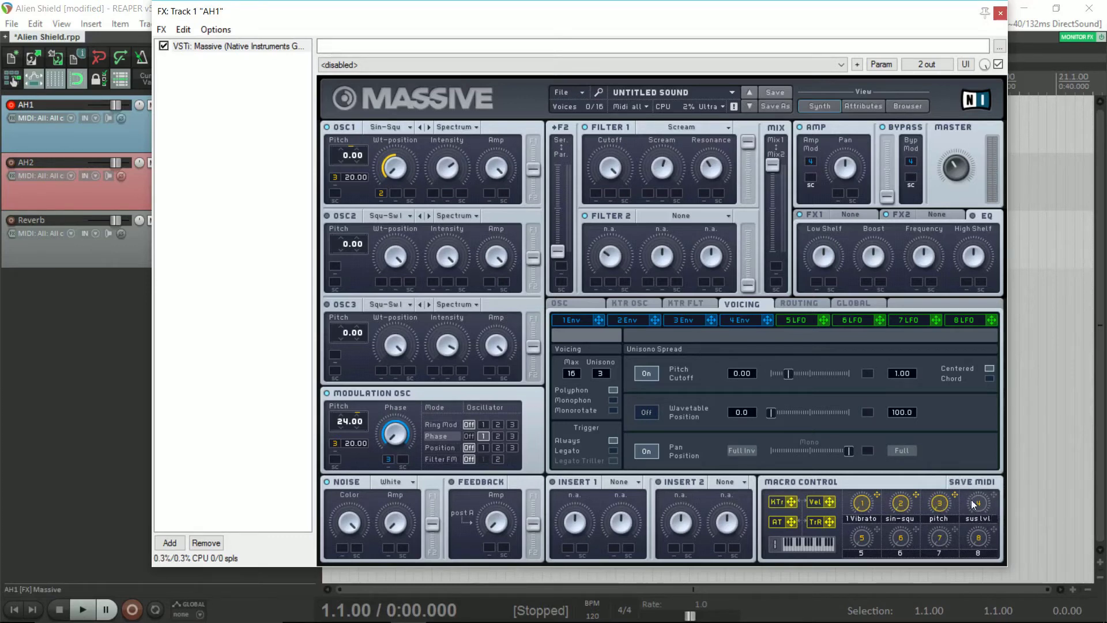
In envelope 3, assign macro 4 to the decay level, macro 5 to the attack level, and macro 6, named att speed, to the attack.
left_click(684, 319)
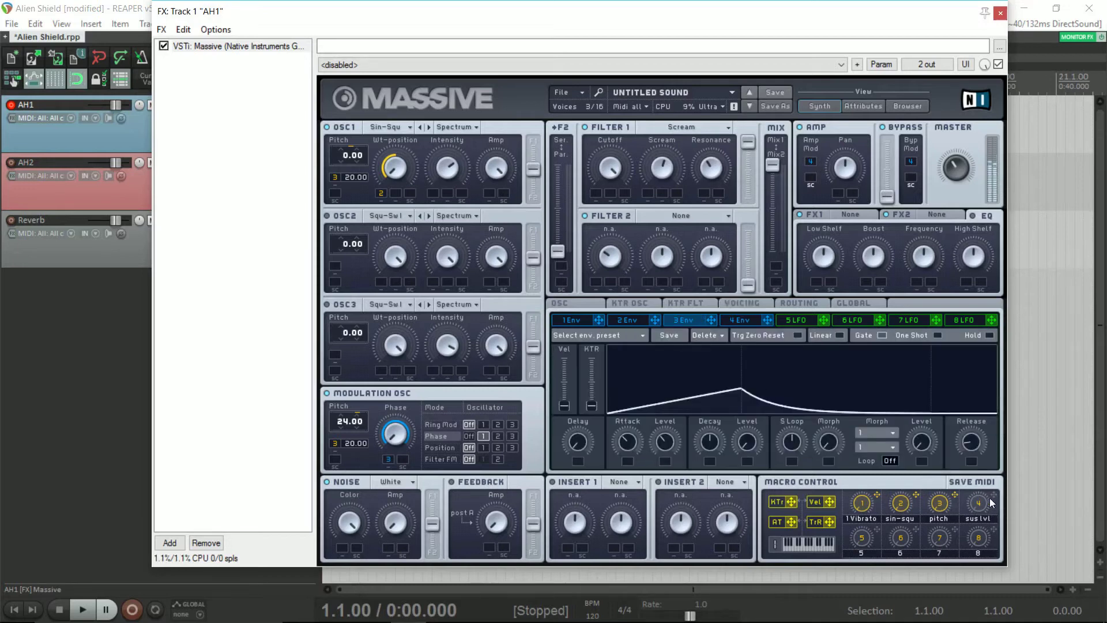
left_click_drag(991, 495, 746, 464)
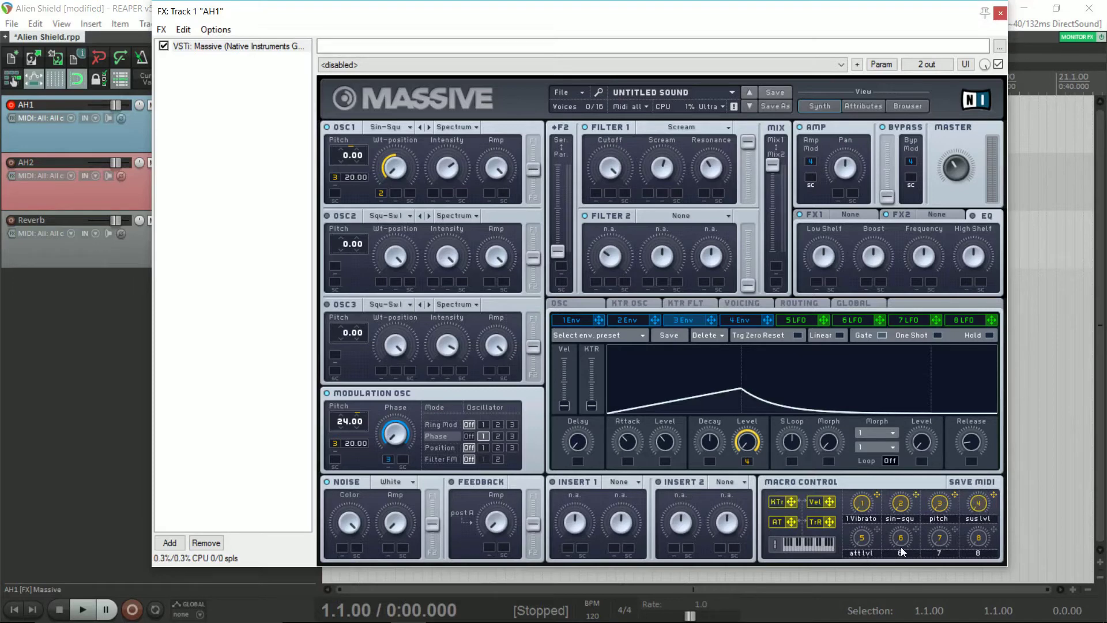
type("att speed")
left_click_drag(877, 527, 665, 442)
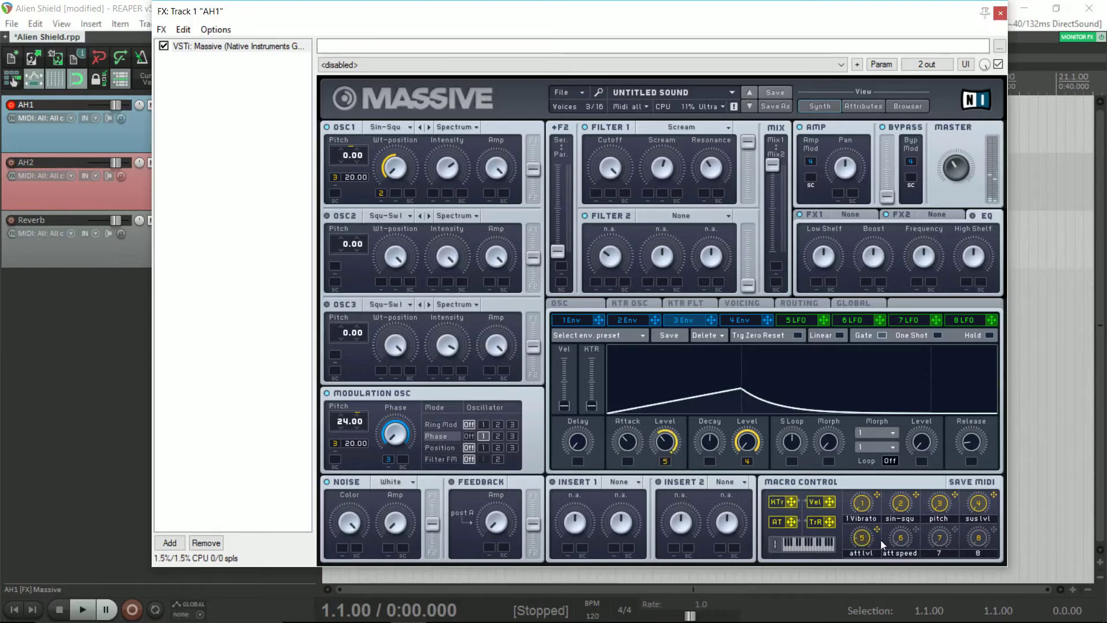
left_click_drag(916, 529, 628, 462)
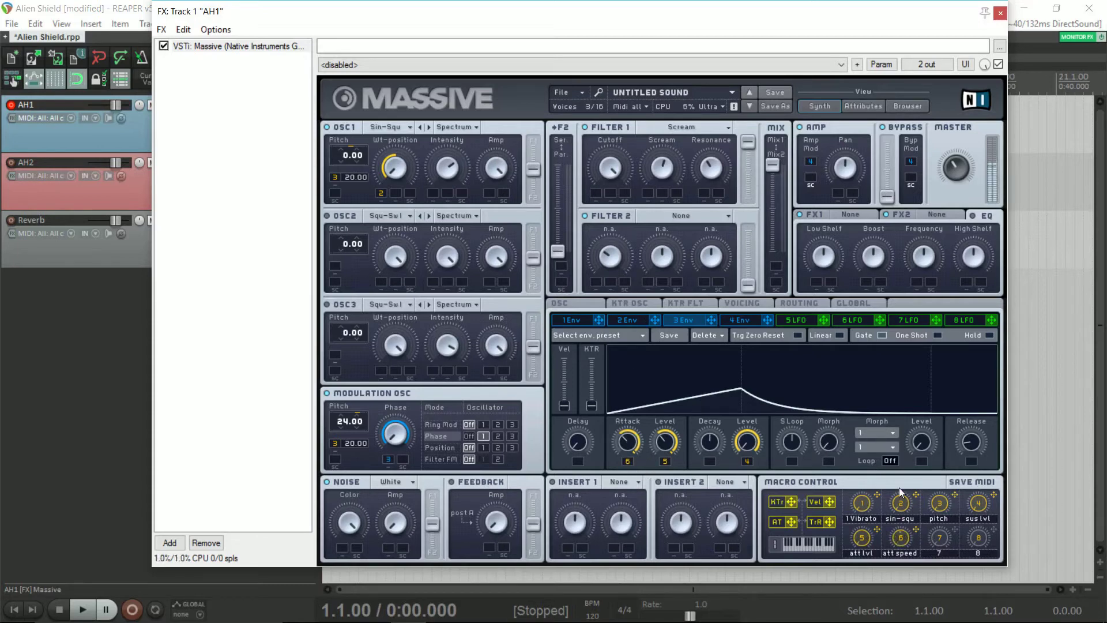
Assign macro 6 to the attack time of envelope 4 with a partial modulation range.
left_click(741, 321)
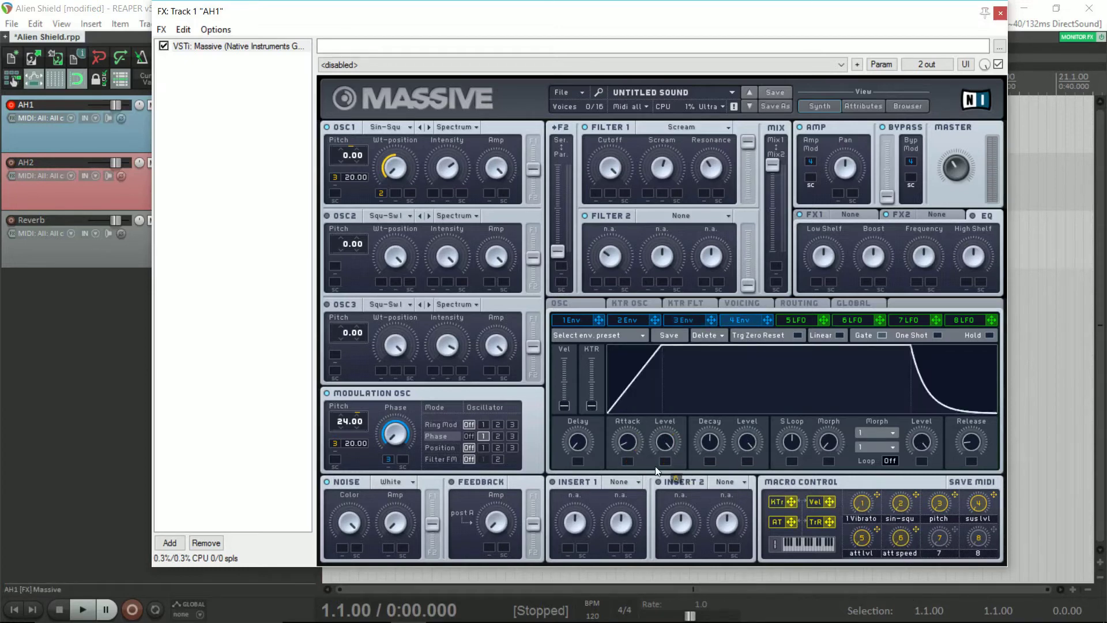
left_click_drag(656, 471, 714, 362)
left_click_drag(687, 323, 660, 348)
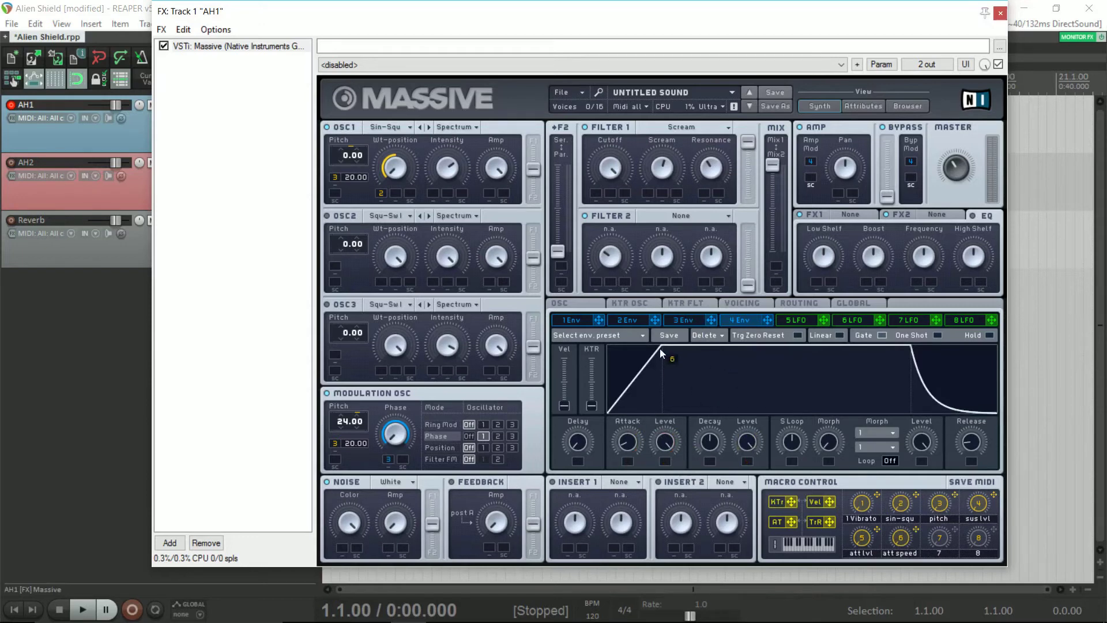
left_click(680, 319)
left_click(730, 318)
left_click_drag(916, 529, 642, 424)
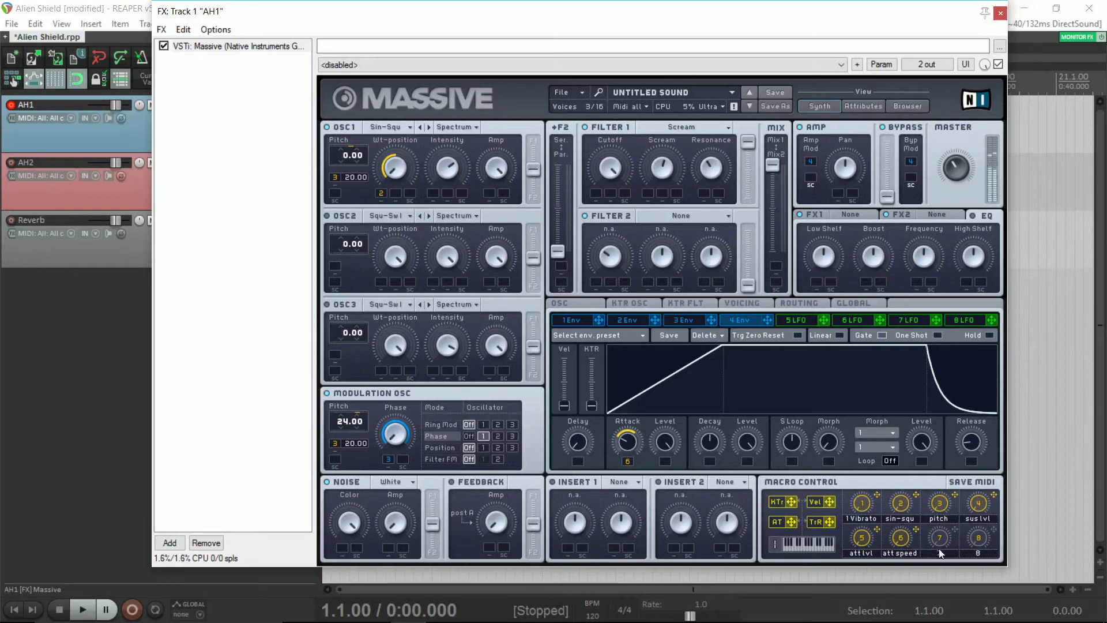
Name macro 7 decay and assign it to envelope 3's decay time.
type("decay")
left_click(691, 319)
left_click_drag(986, 533, 713, 440)
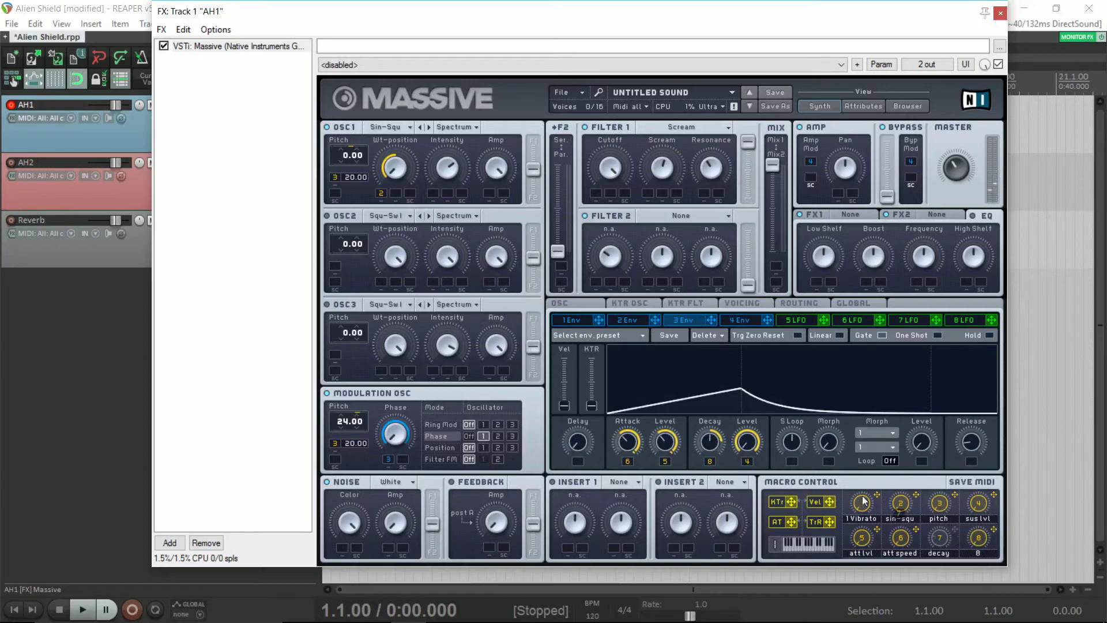
left_click_drag(952, 529, 713, 459)
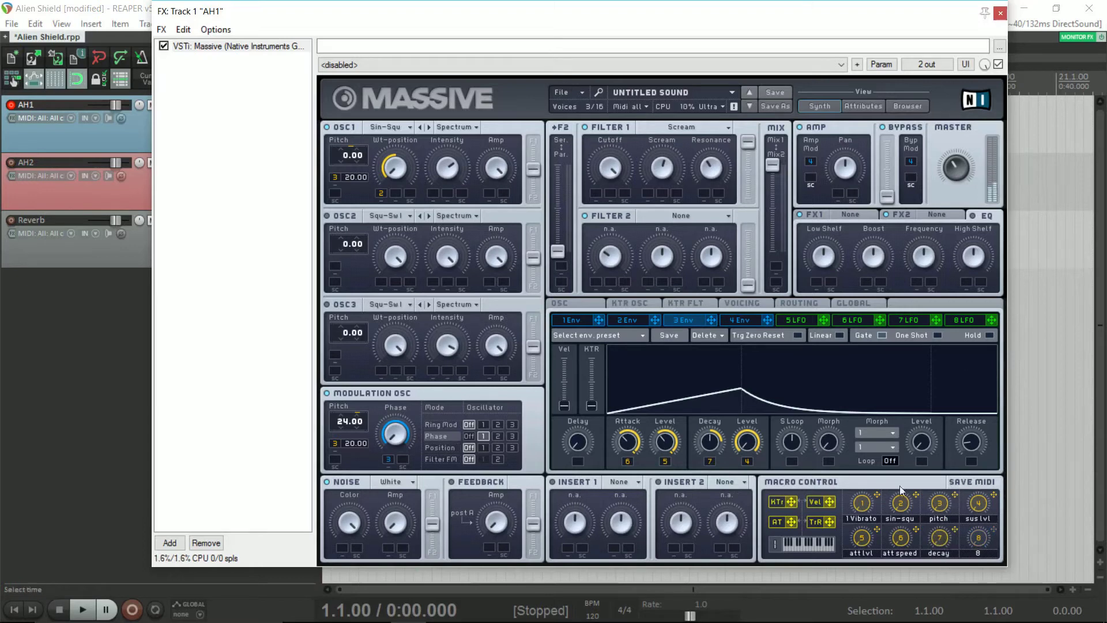
Rename macro 1 to stutter and assign LFO 5 to Filter 1's cutoff.
type("stutter")
key("Return")
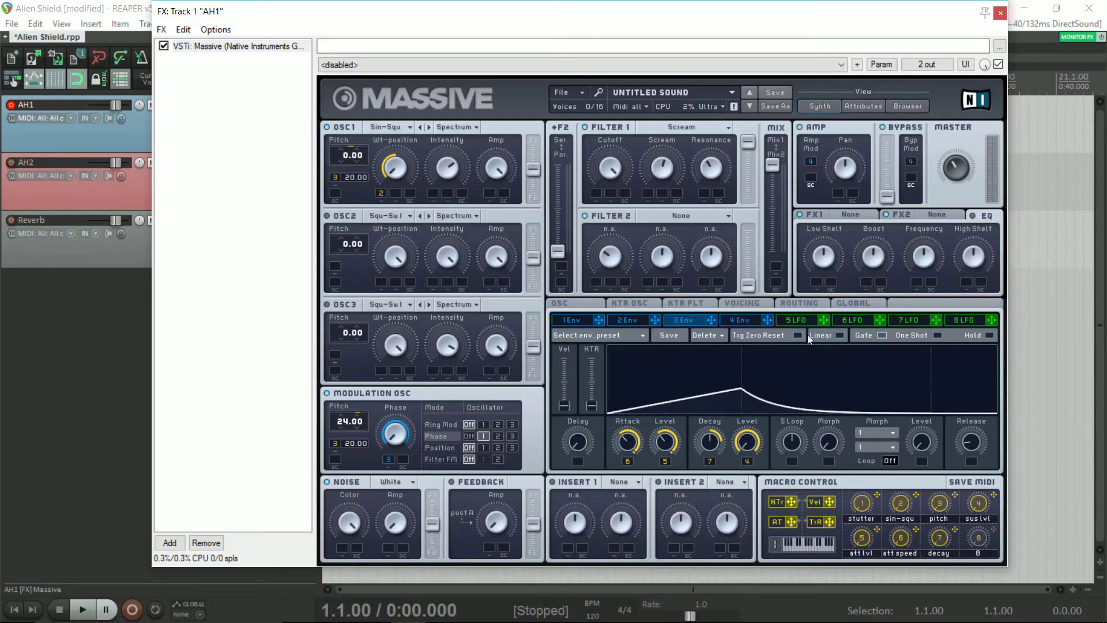
left_click(795, 320)
left_click_drag(823, 321, 593, 192)
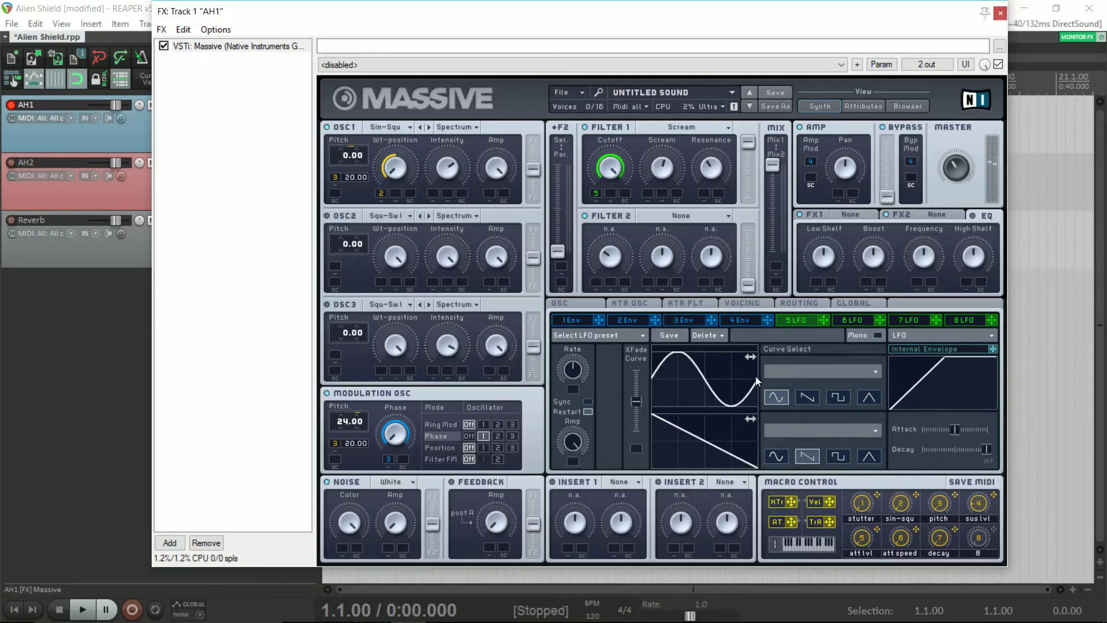
Set LFO 5's upper curve to Bending 1 and crossfade fully to that curve.
left_click(777, 373)
left_click(794, 444)
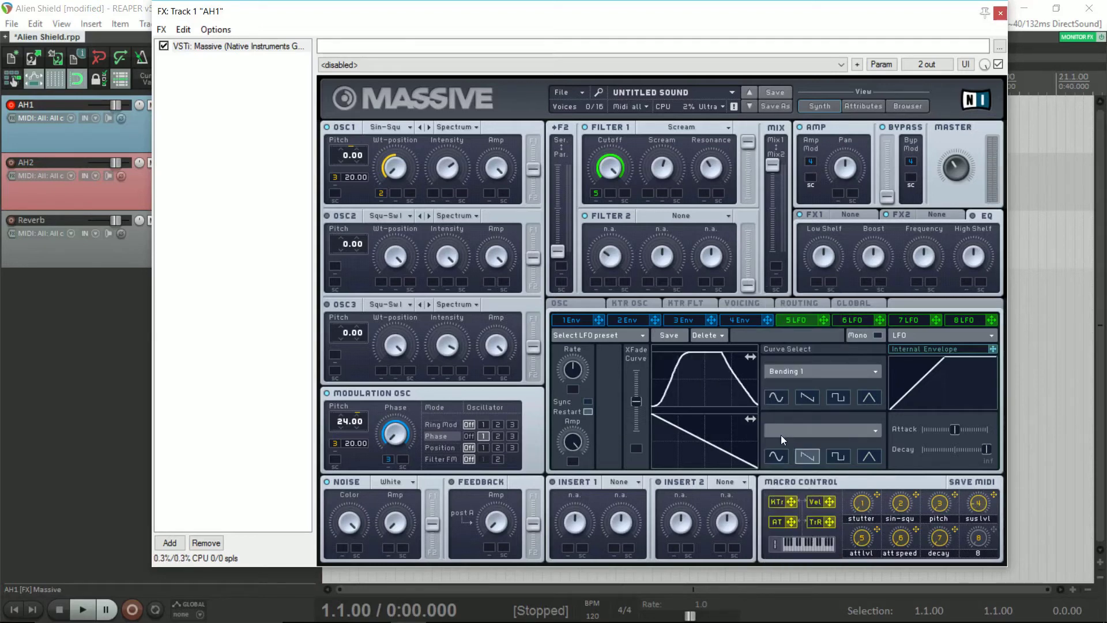
left_click_drag(636, 401, 636, 370)
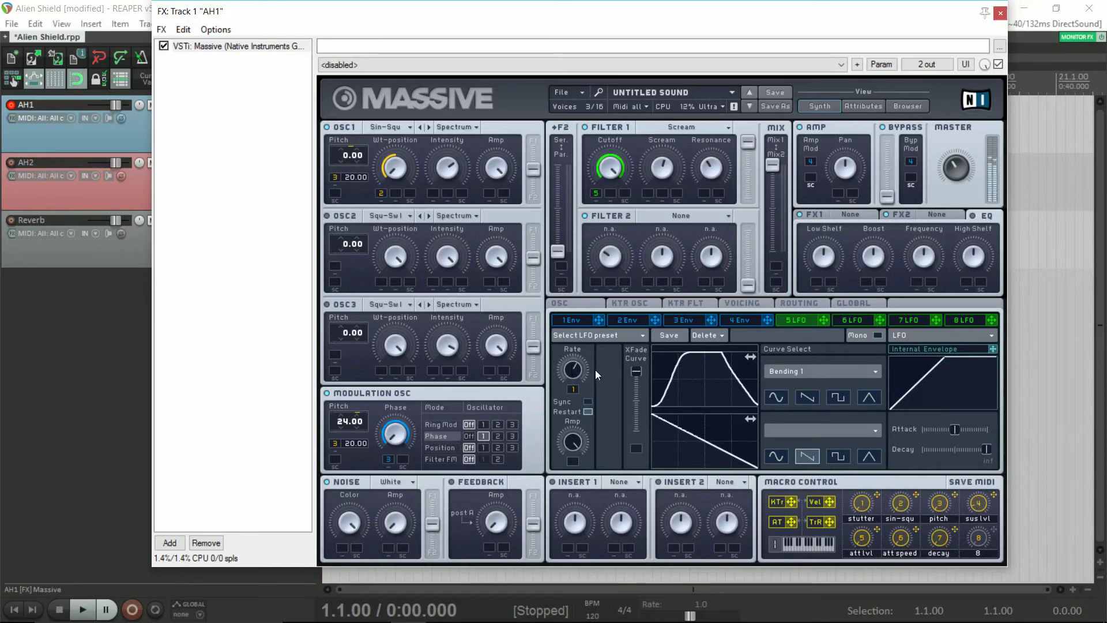
Modulate LFO 5's rate and amp with macro 1.
left_click_drag(572, 391, 574, 380)
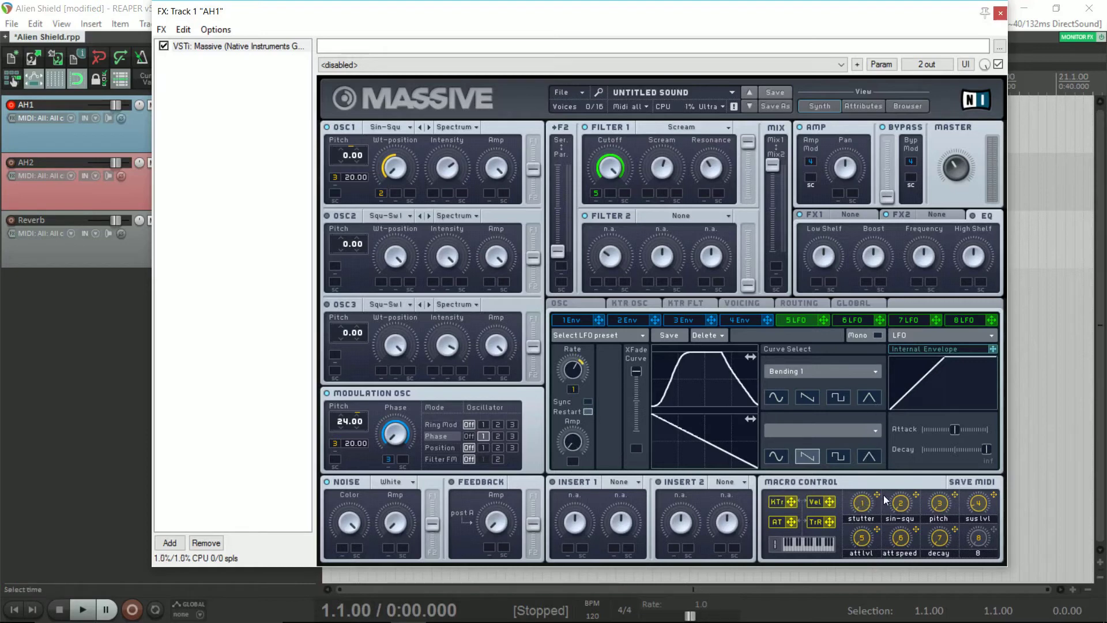
left_click_drag(877, 495, 571, 444)
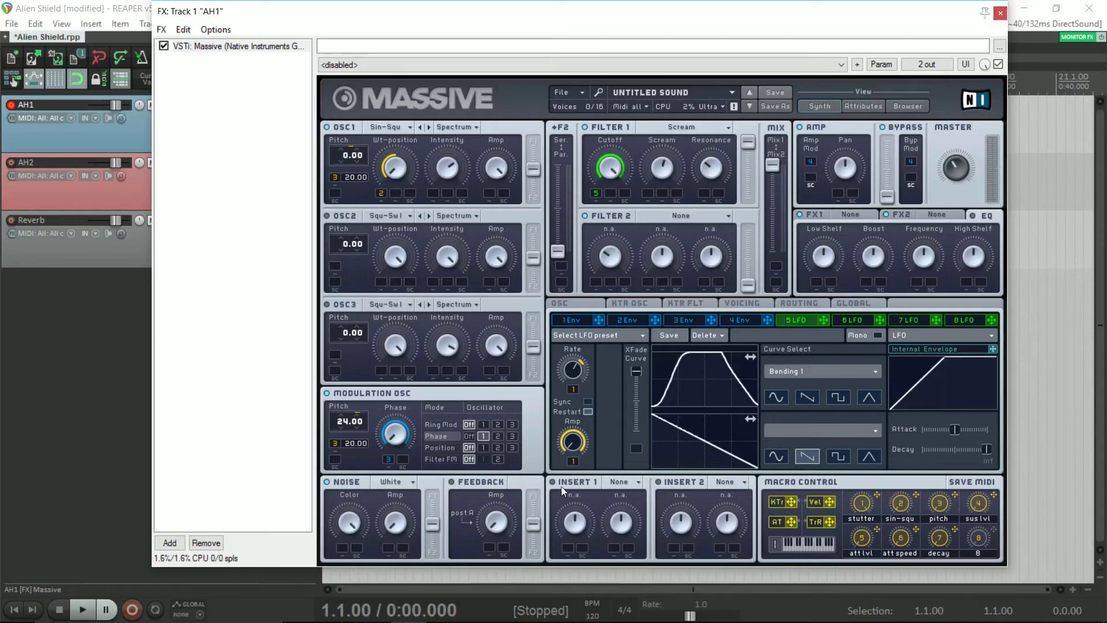
Set Insert 1 to Clip and modulate its drive slightly with macro 1.
left_click(619, 482)
left_click(640, 552)
left_click_drag(876, 495, 617, 535)
mouse_move(615, 545)
left_mouse_down()
mouse_move(620, 559)
mouse_move(623, 548)
left_mouse_up()
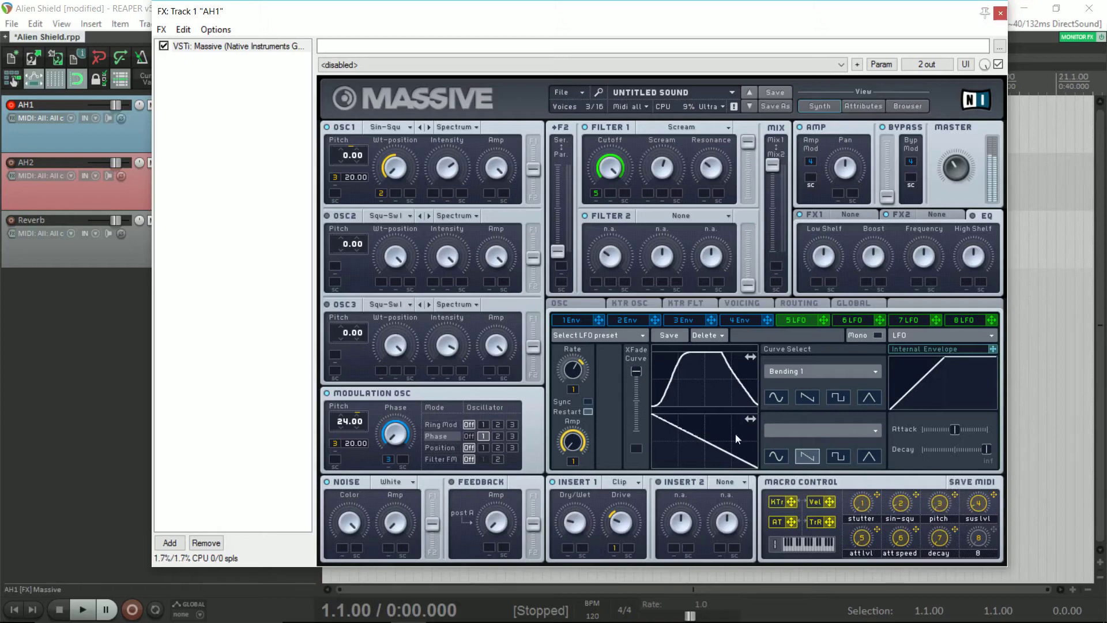
Set OSC2 to the Sin-Triangle wavetable.
left_click(387, 215)
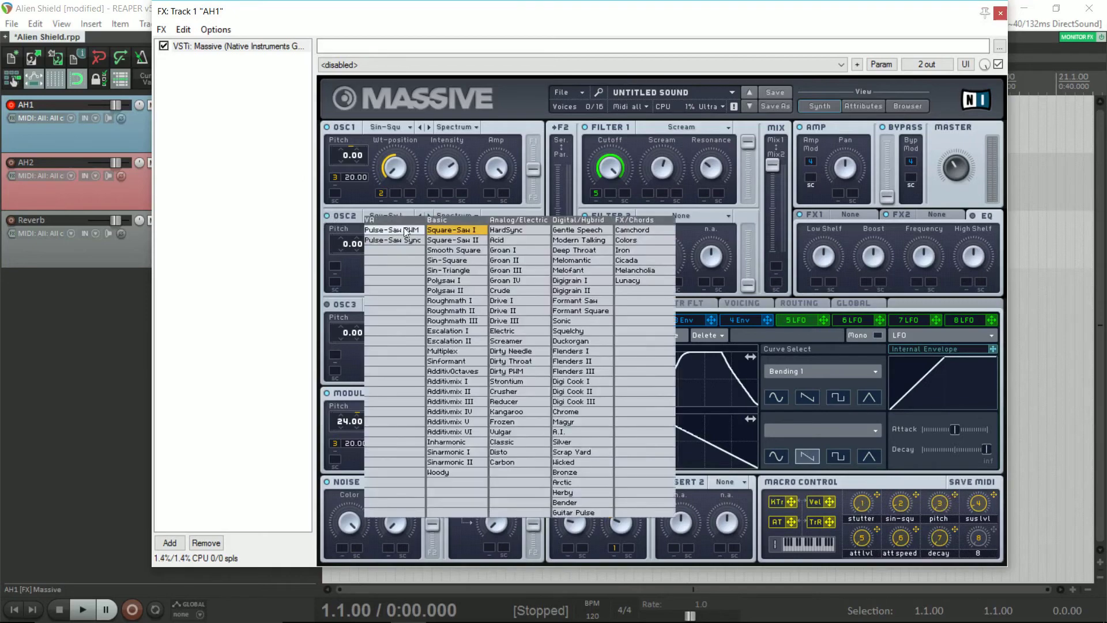
left_click(476, 269)
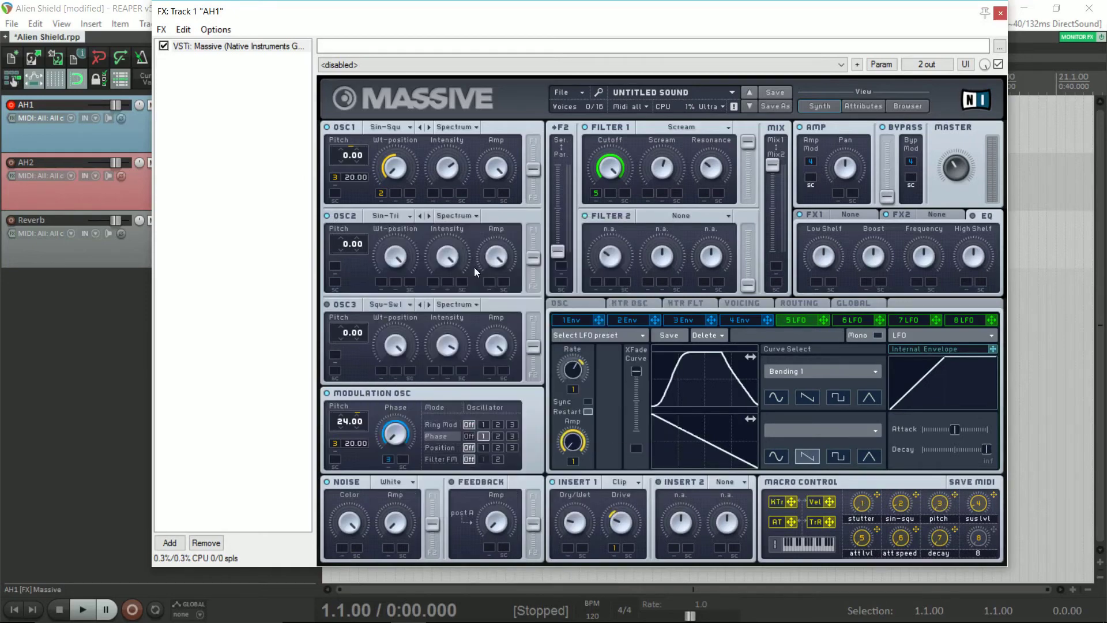
Switch OSC2 to Formant mode and lower its intensity, toggling OSC1 to audition OSC2 on its own.
left_click(451, 214)
left_click(467, 243)
left_click(326, 128)
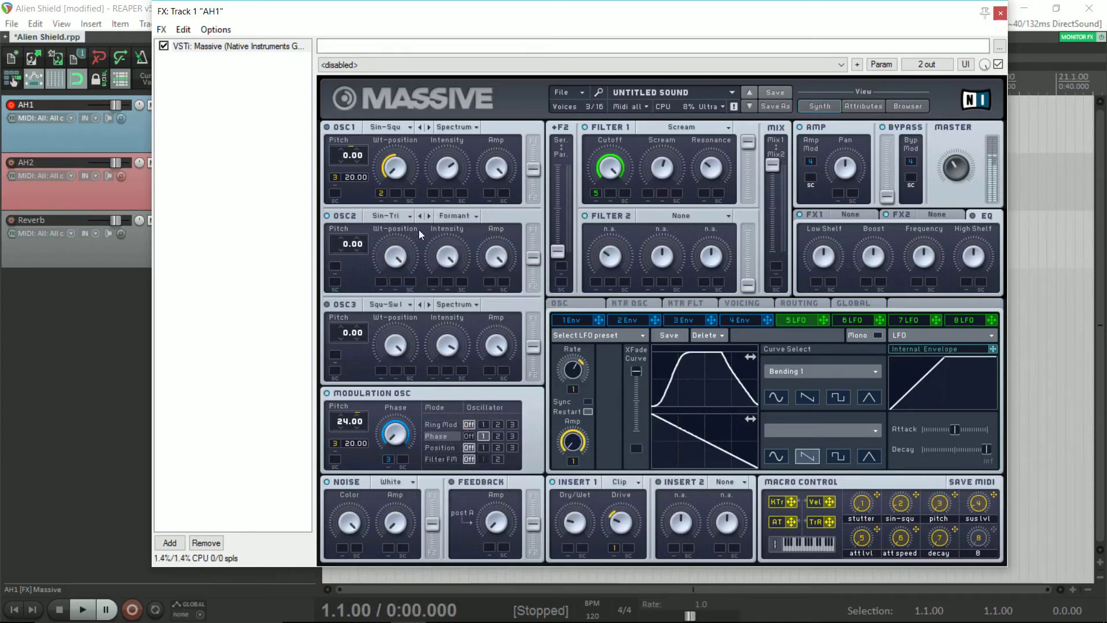
left_click_drag(437, 261, 458, 340)
left_click_drag(448, 276, 449, 279)
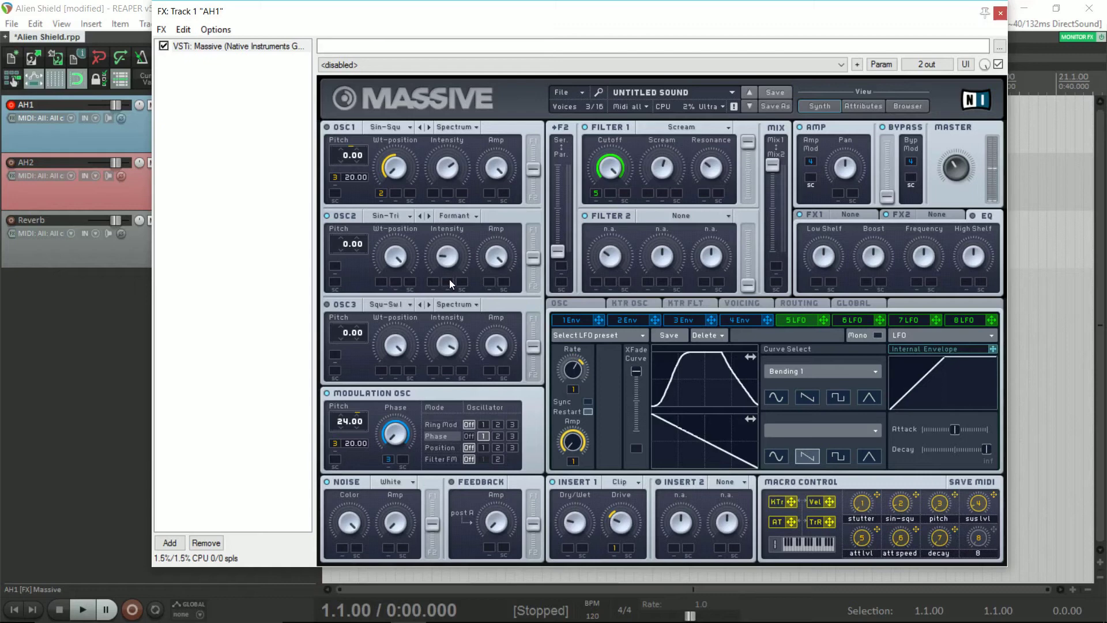
left_click_drag(448, 279, 449, 265)
left_click(327, 127)
Modulate Filter 1's cutoff with macro 8 and name the macro "filter cut".
left_click_drag(993, 529, 610, 190)
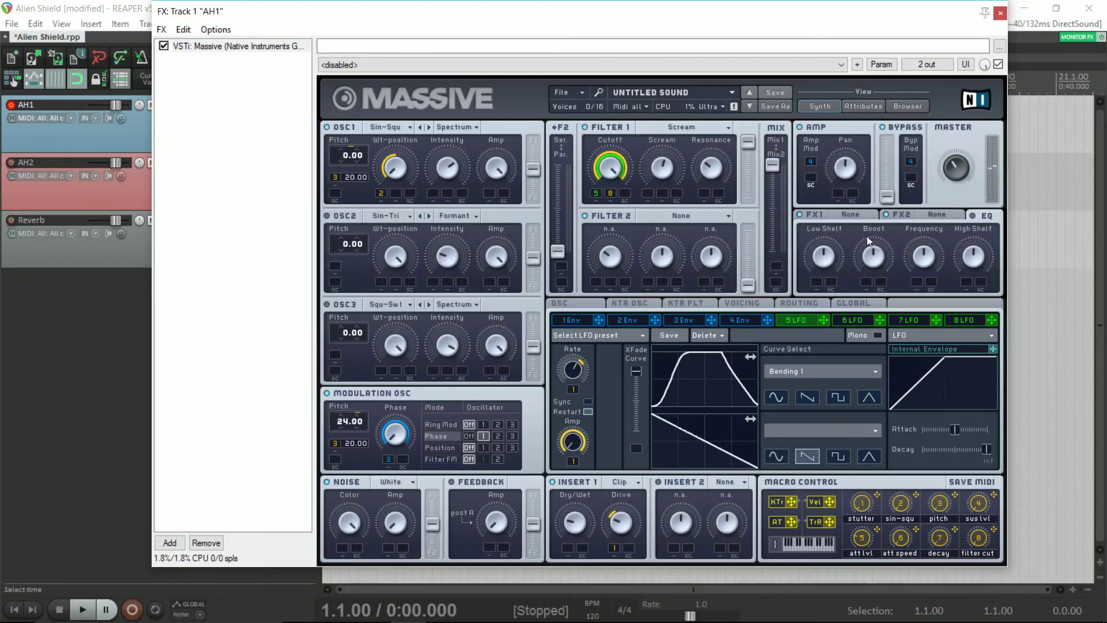
Load Chorus into FX1 and reduce its rate and depth.
left_click(850, 214)
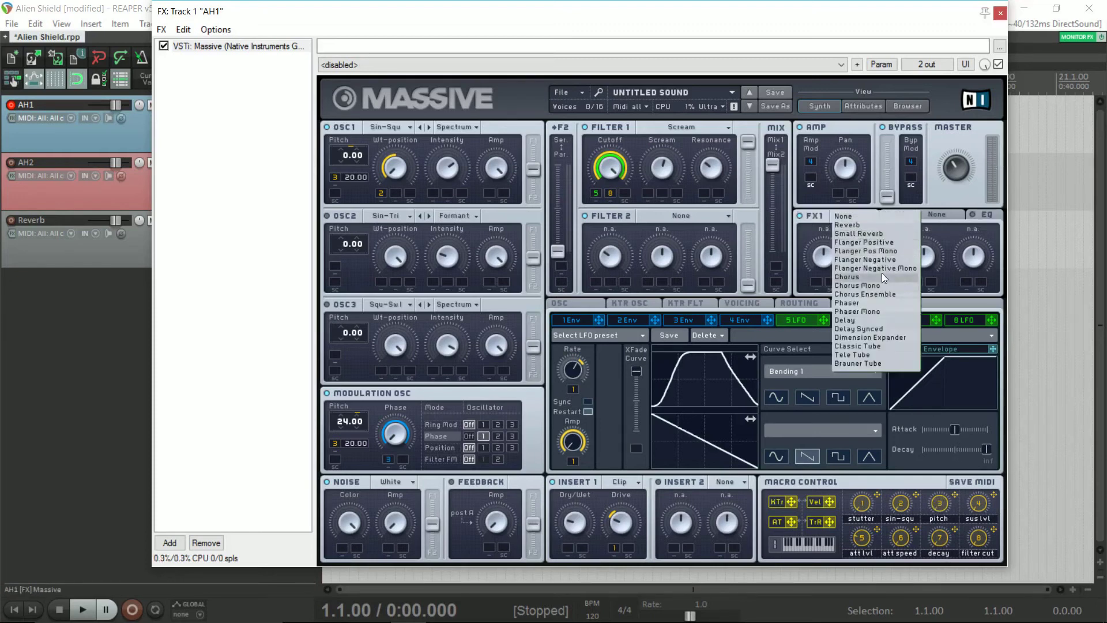
left_click(881, 274)
left_click(859, 218)
left_click(876, 278)
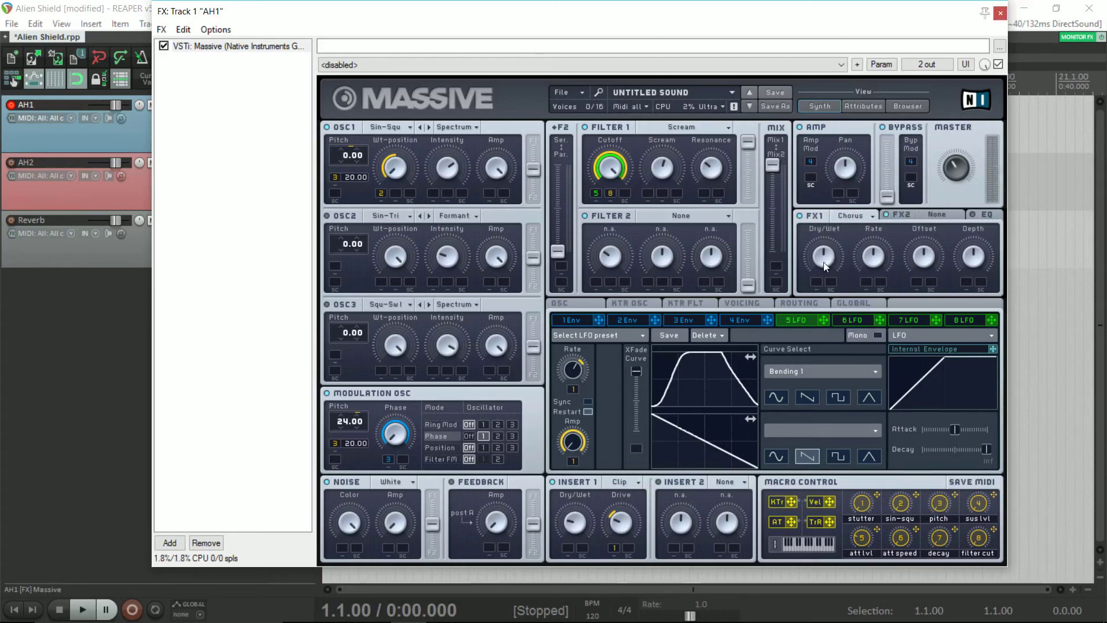
left_click_drag(960, 252, 983, 292)
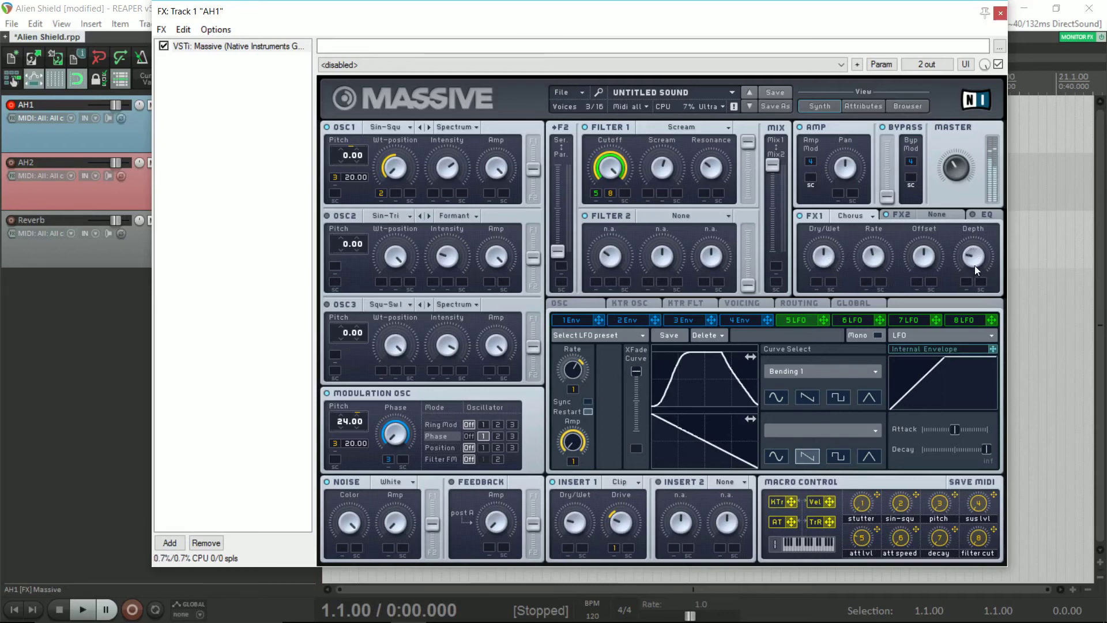
Load Flanger Positive into FX2 and turn its dry/wet fully down.
left_click(942, 213)
left_click(942, 212)
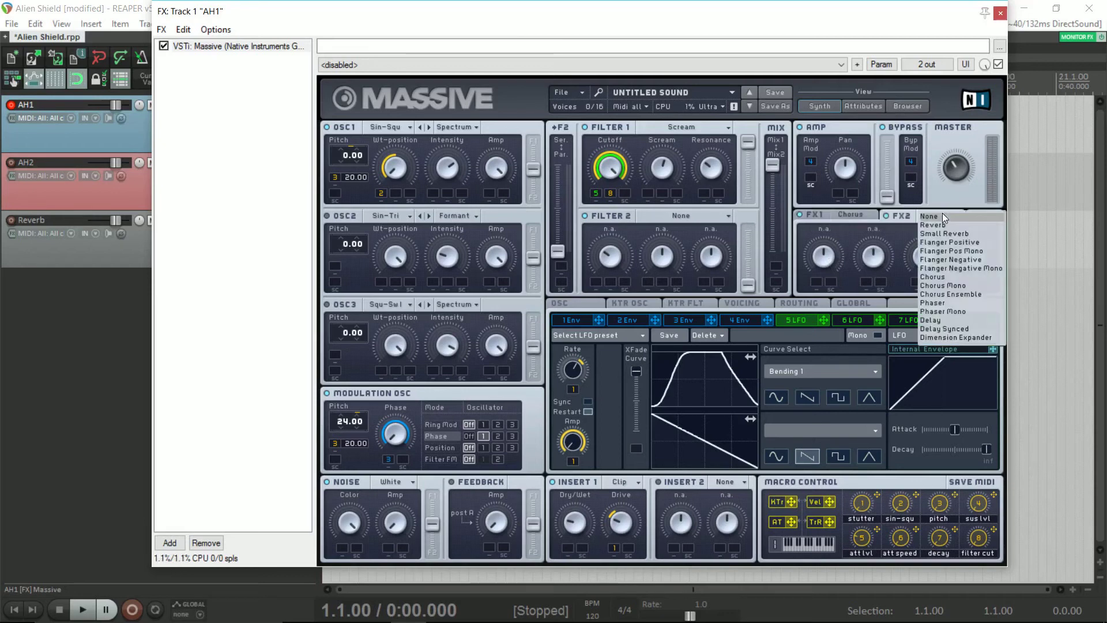
left_click(961, 245)
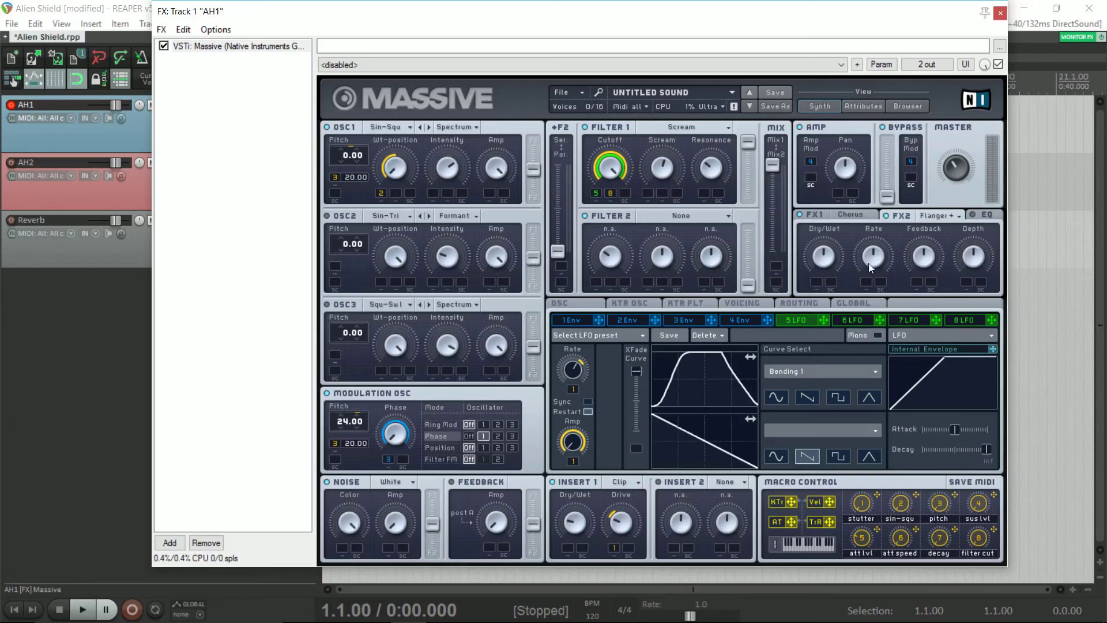
left_click_drag(836, 257, 824, 329)
Modulate the flanger's dry/wet with envelope 3 and lower the flanger's rate.
left_click(692, 321)
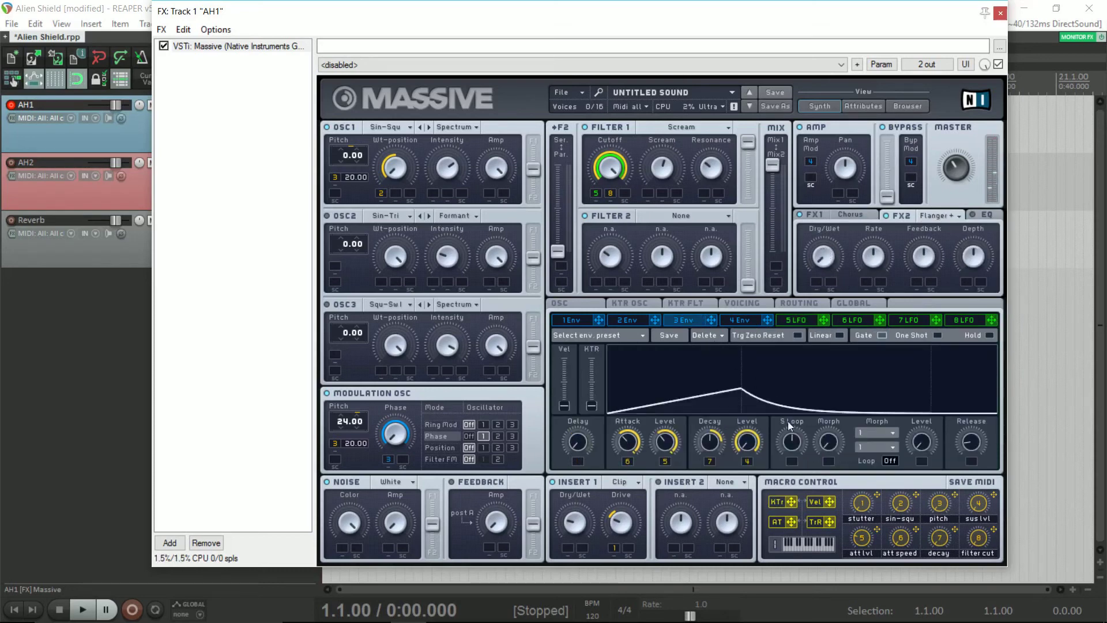
left_click_drag(857, 243, 820, 265)
left_click_drag(884, 227, 883, 281)
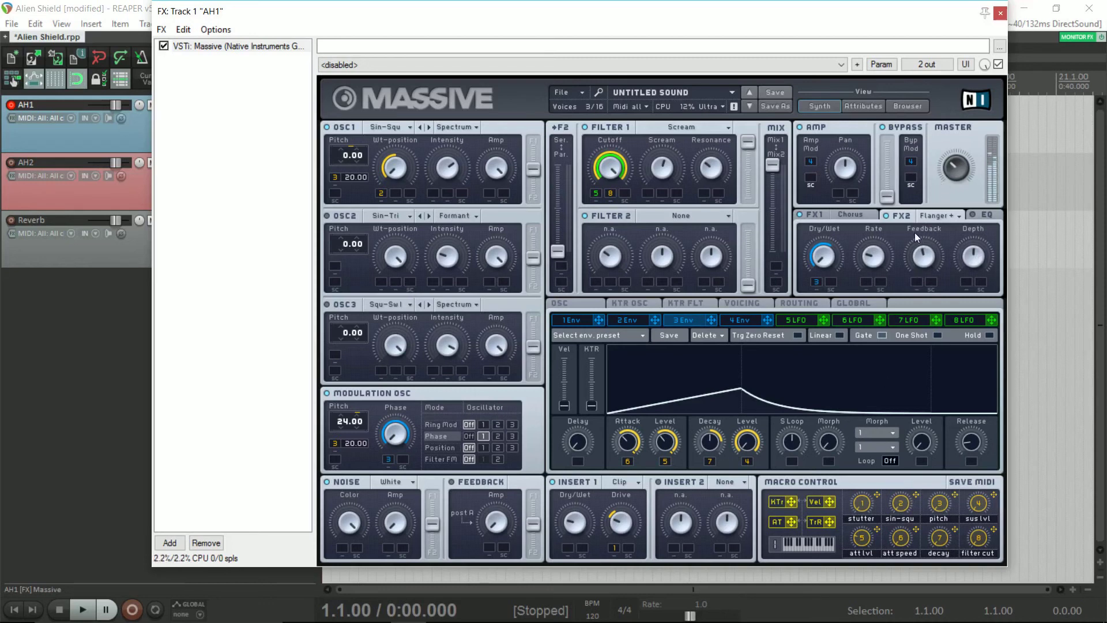
Enable the EQ and modulate its low shelf with macro 1.
left_click(971, 215)
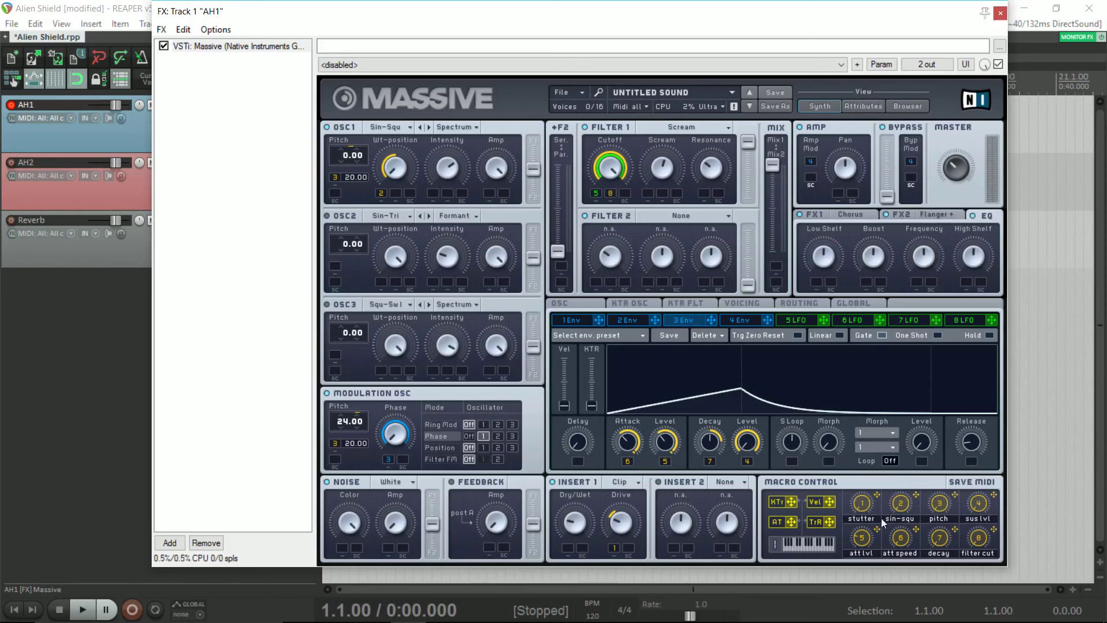
left_click_drag(877, 494, 837, 288)
left_click_drag(818, 289, 825, 305)
left_click_drag(818, 279, 818, 281)
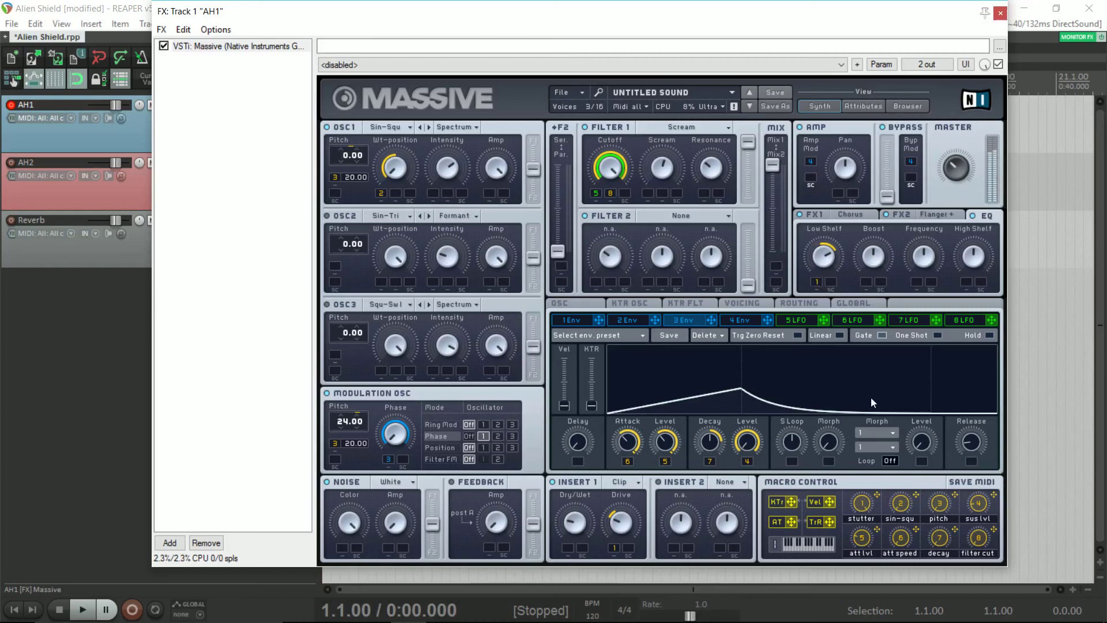